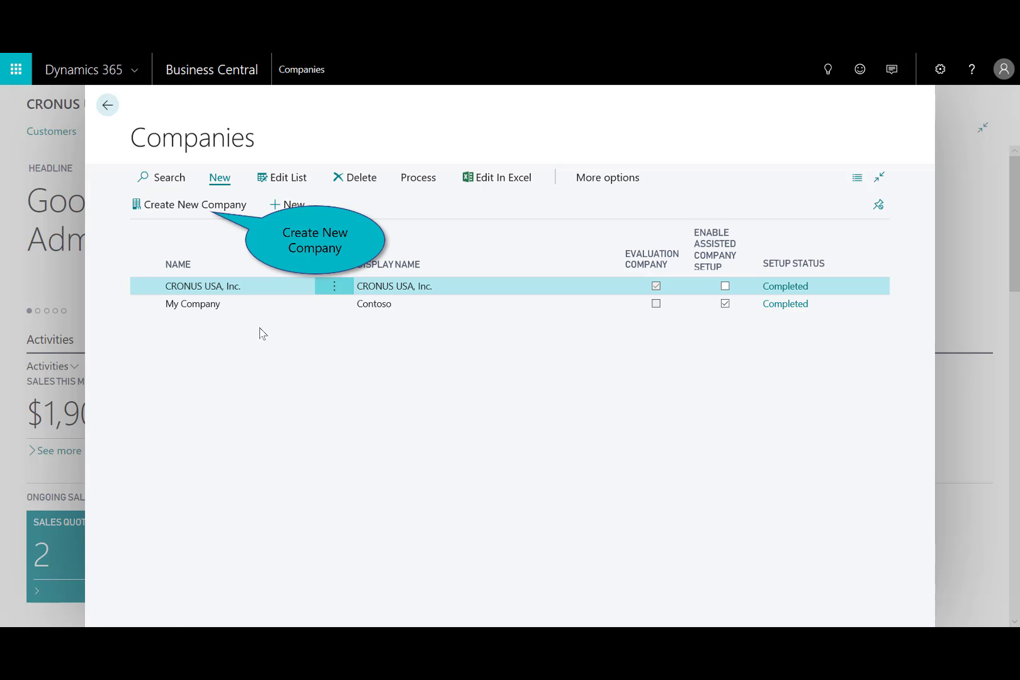
- Create a new company named CRONUS USA, Inc. - Company 1 with the Production - Setup Data Only option
left_click(175, 212)
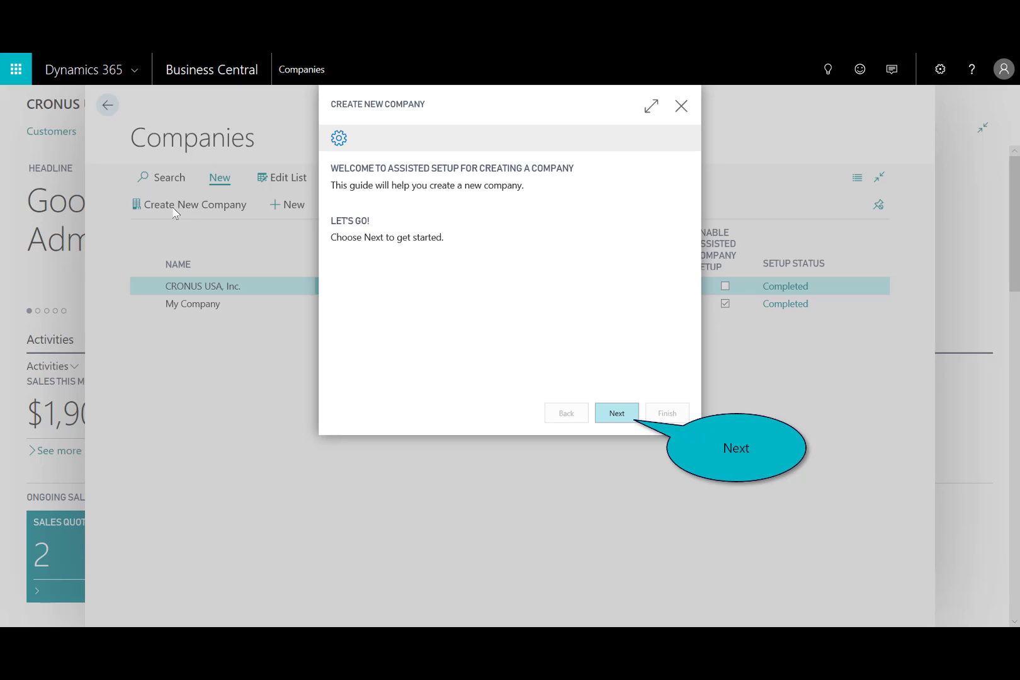
left_click(611, 415)
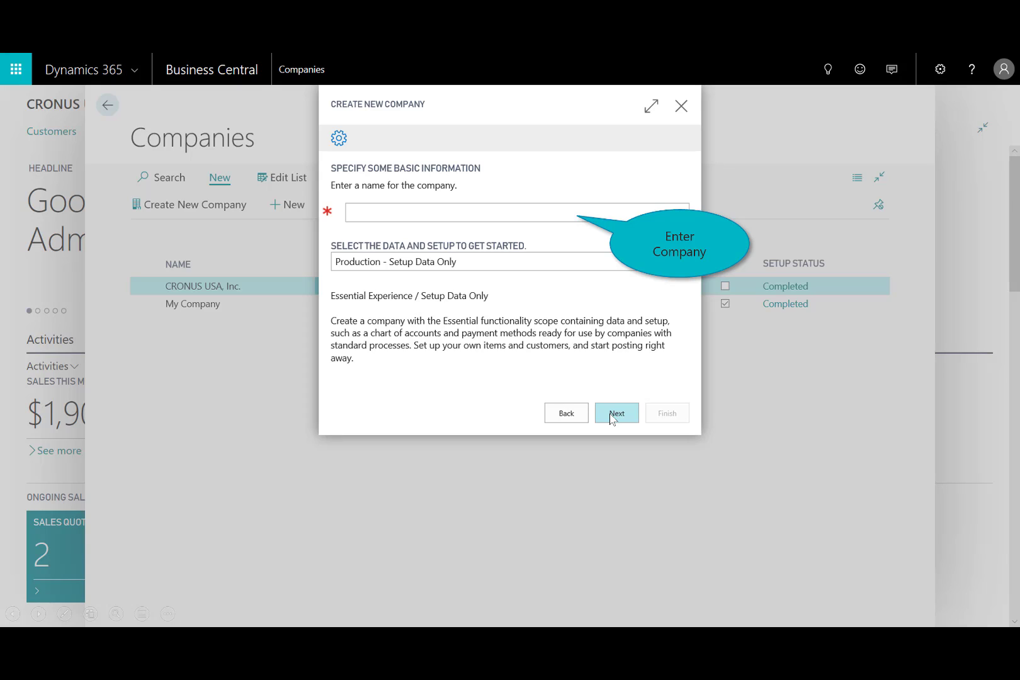
type("CRONUS USA, Inc. - Company 1")
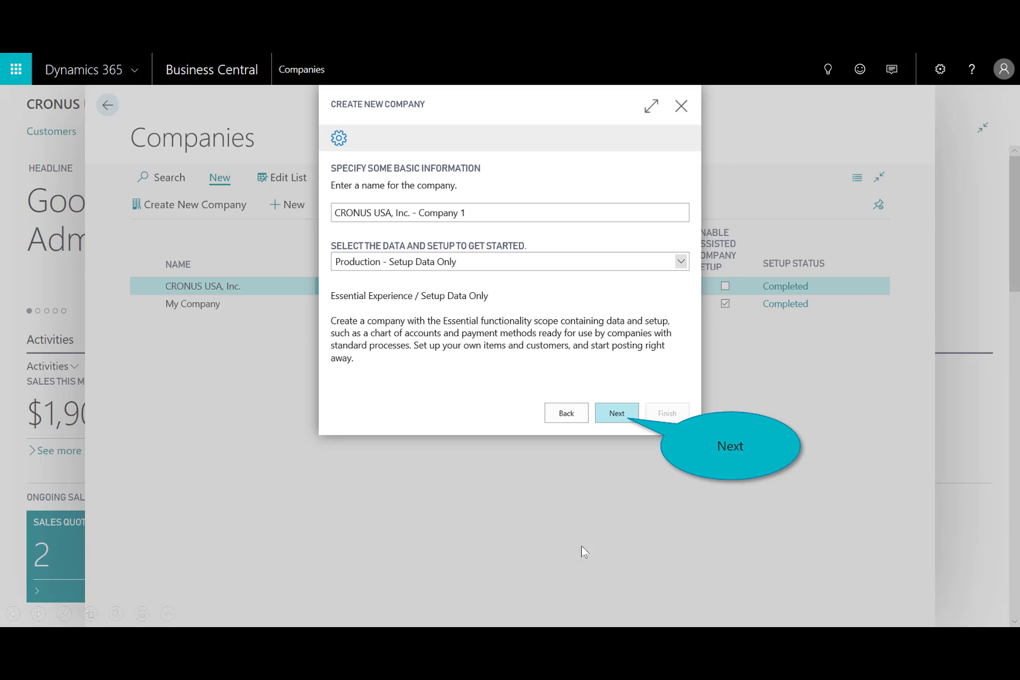
left_click(617, 415)
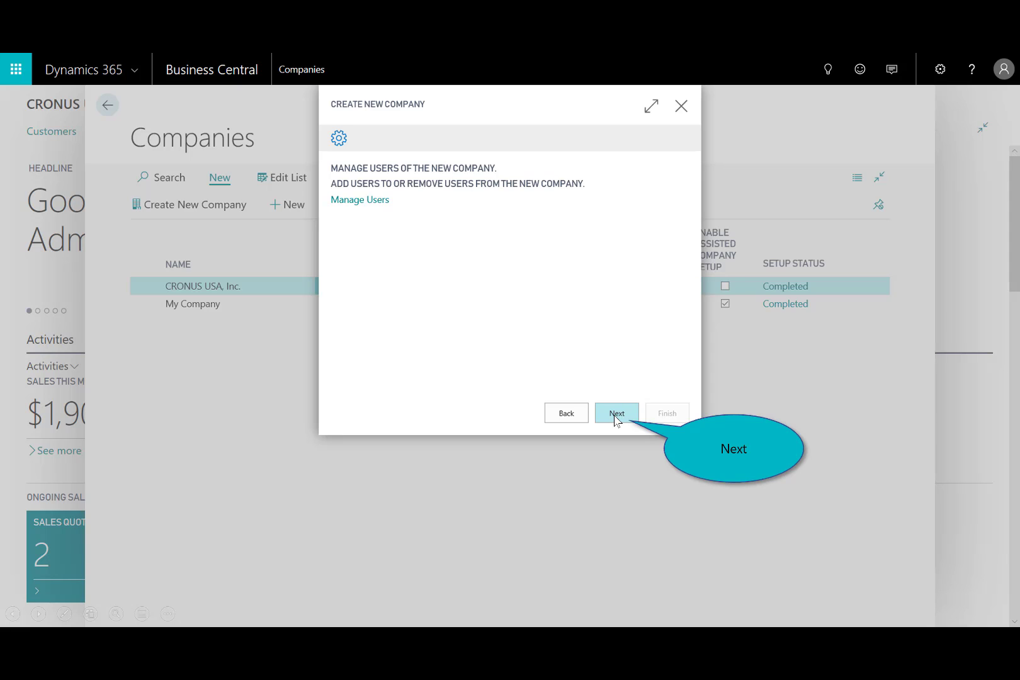
left_click(617, 415)
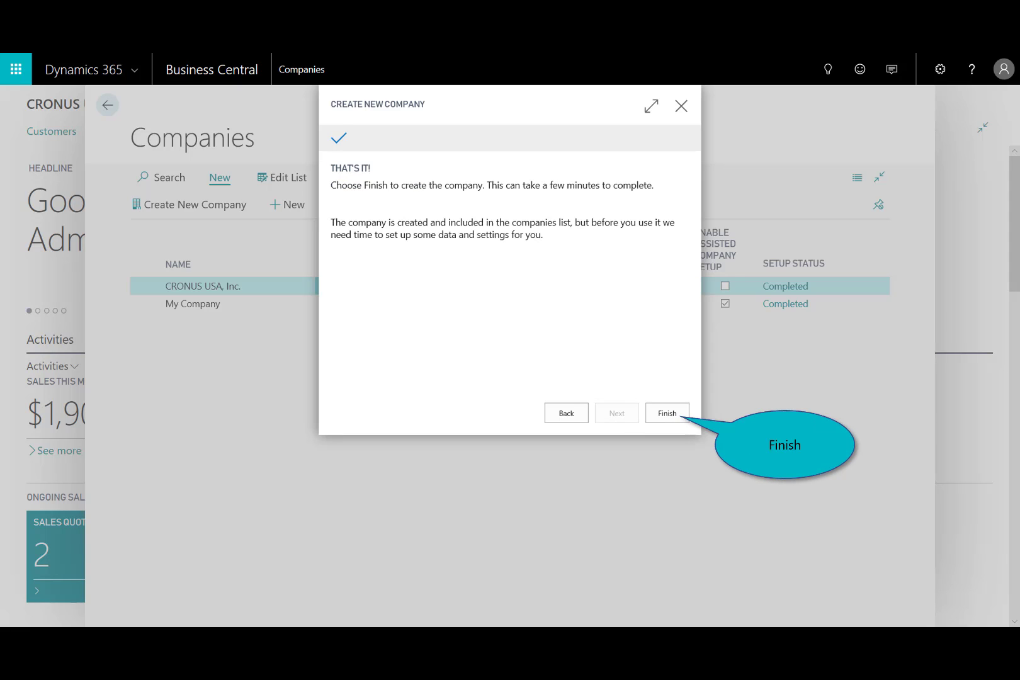
left_click(666, 413)
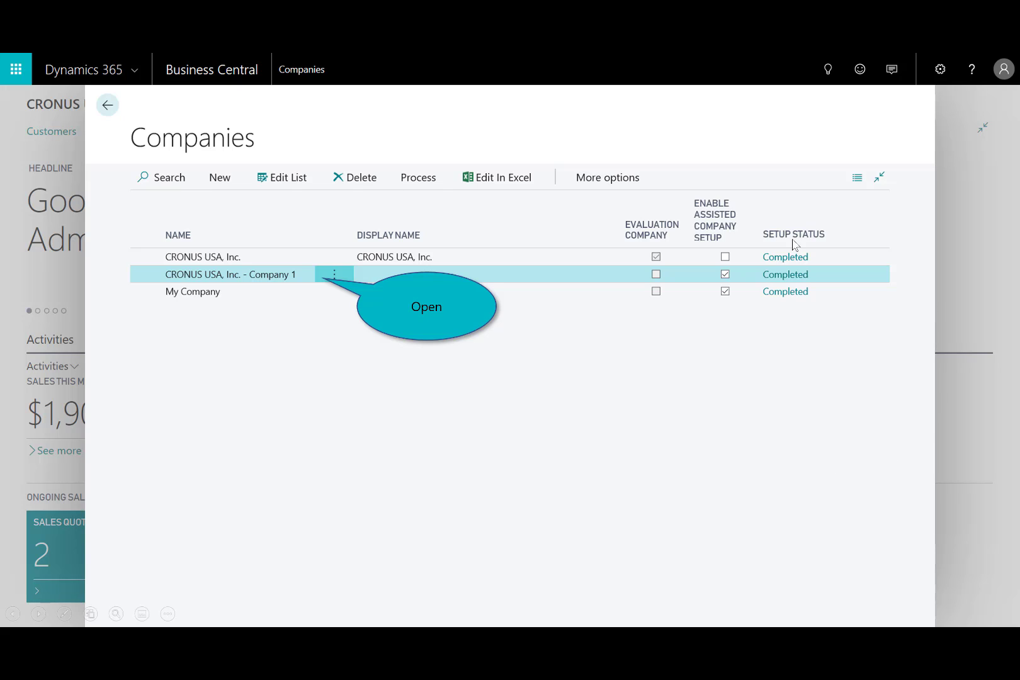
- Open CRONUS USA, Inc. - Company 1, accept the Terms & Conditions and start its 30-day trial
left_click(298, 283)
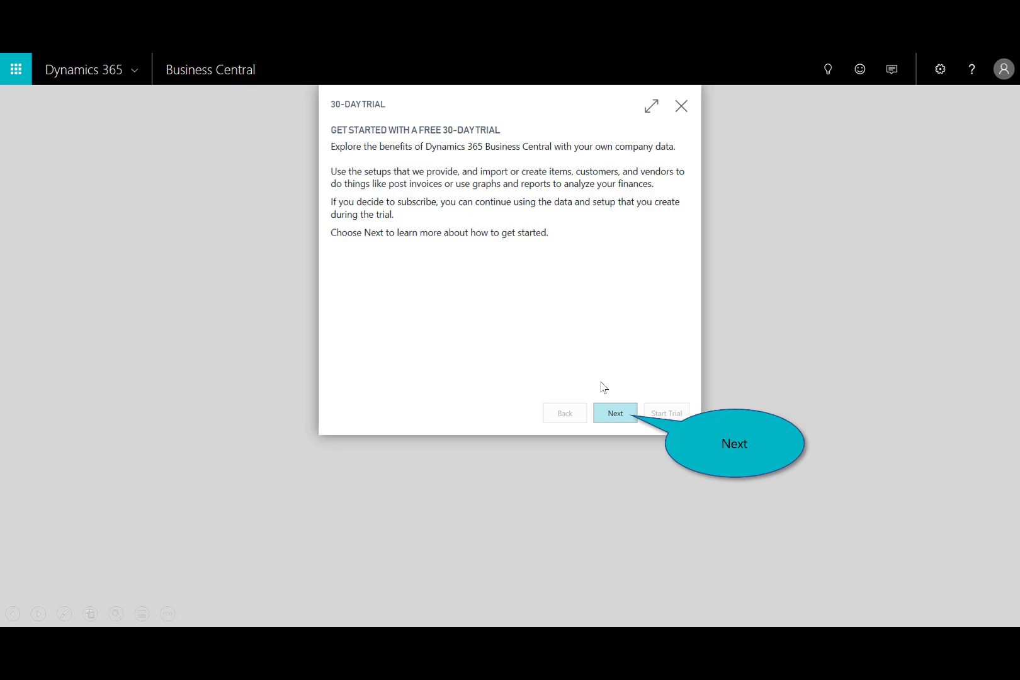
left_click(615, 414)
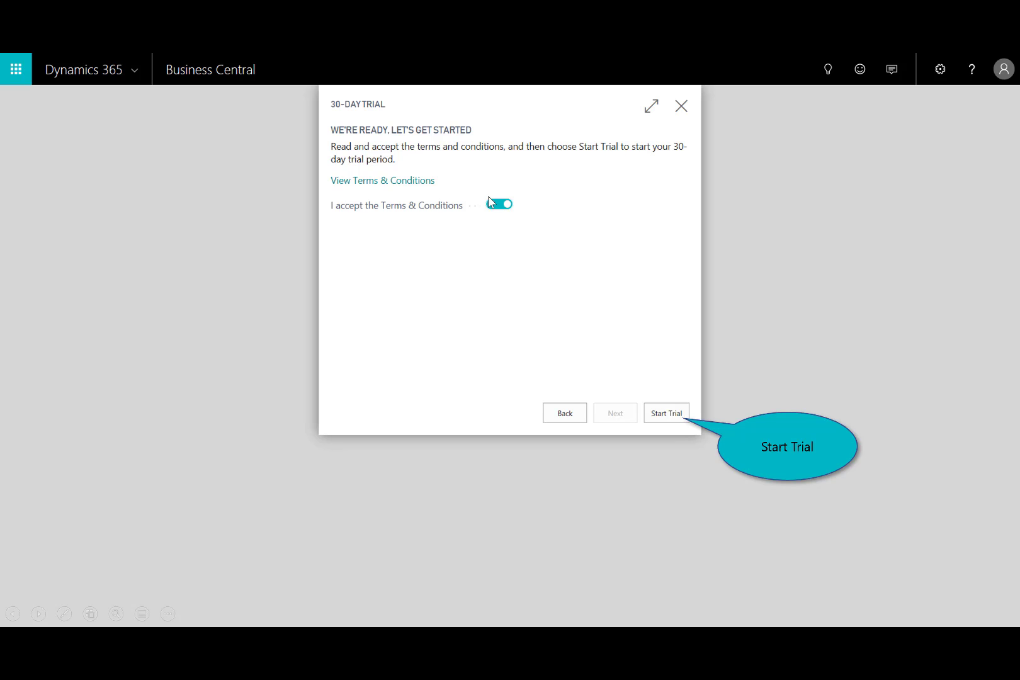
left_click(671, 417)
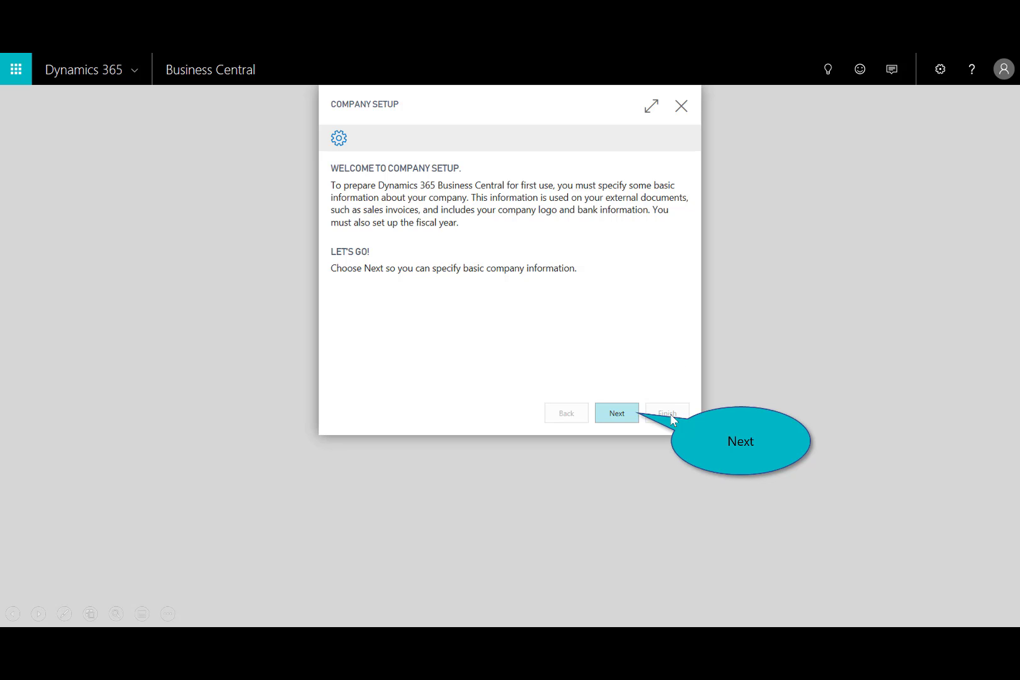
- Provide the company's address information and its contact details (phone number, email and home page) in Company Setup
left_click(617, 416)
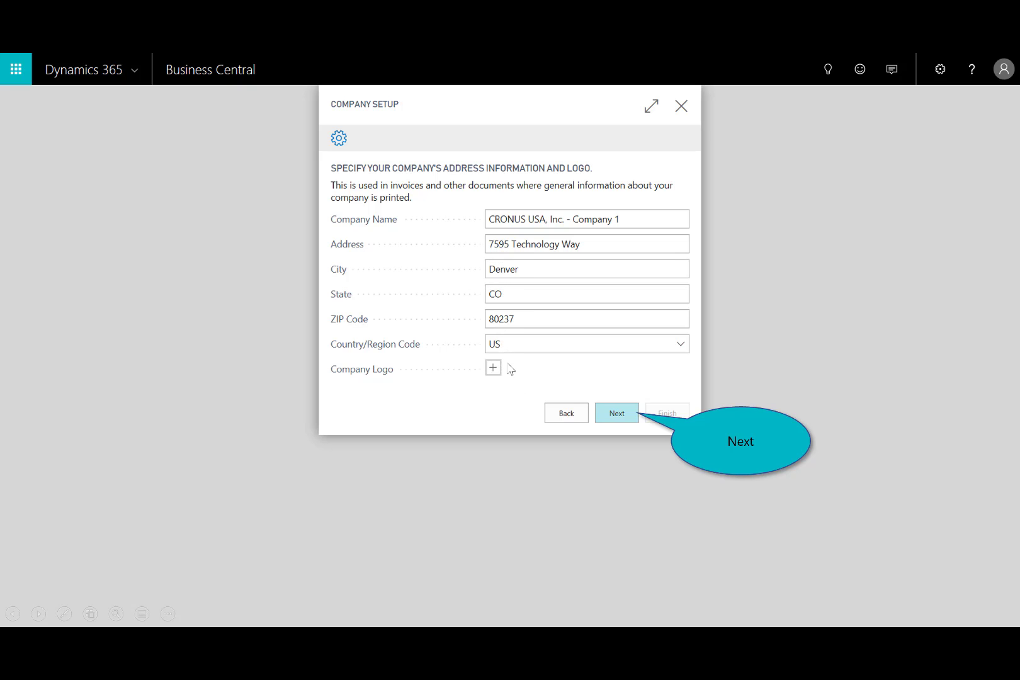
left_click(614, 419)
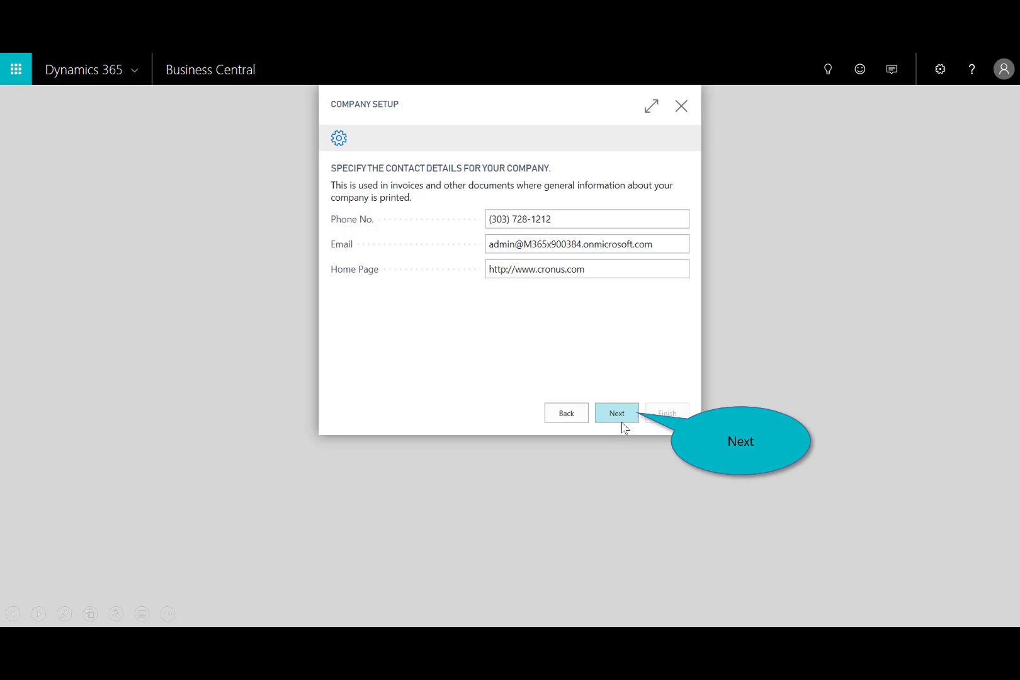
left_click(617, 417)
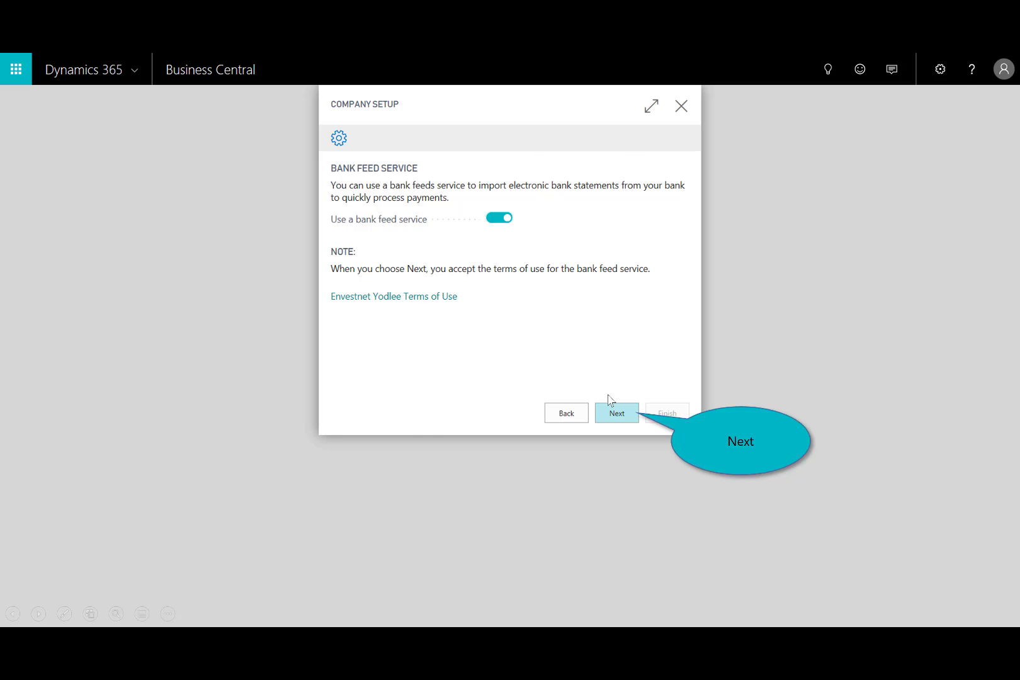
- Accept using a bank feed service, select Chase as the bank, and cancel linking the account
left_click(621, 421)
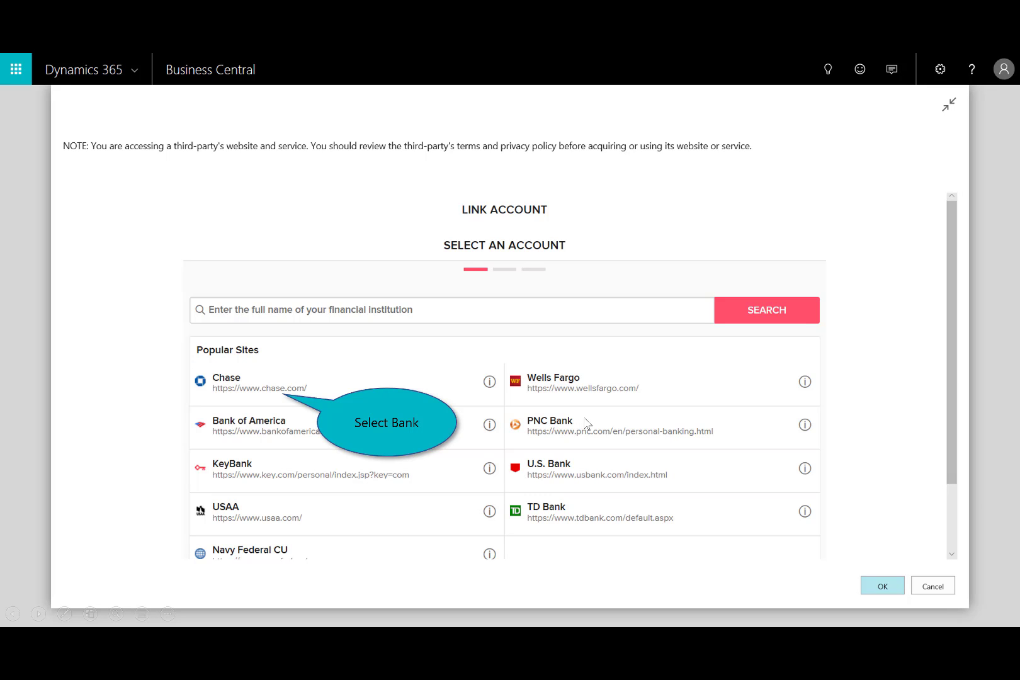
left_click(252, 390)
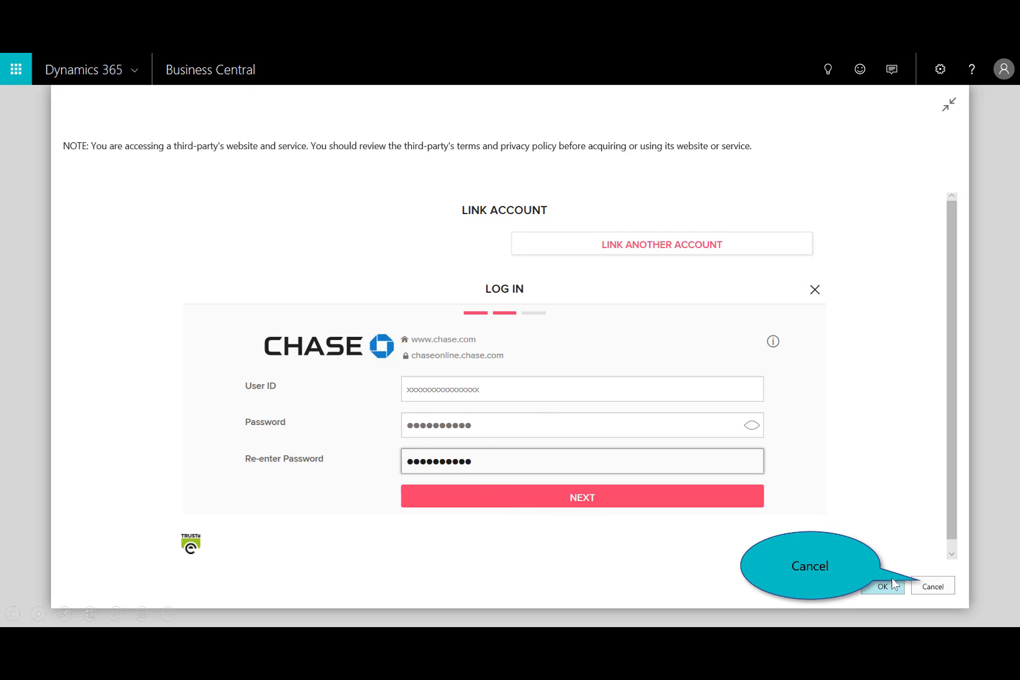
left_click(932, 587)
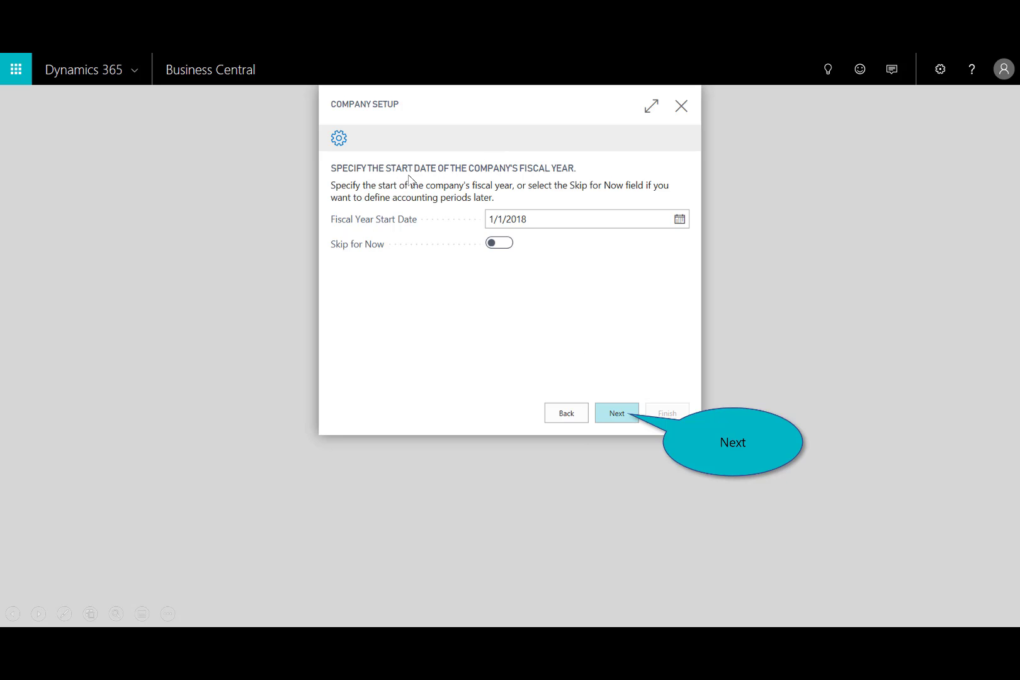
- Complete Company Setup with a fiscal year start date of 1/1/2018 and the FIFO costing method
left_click(617, 420)
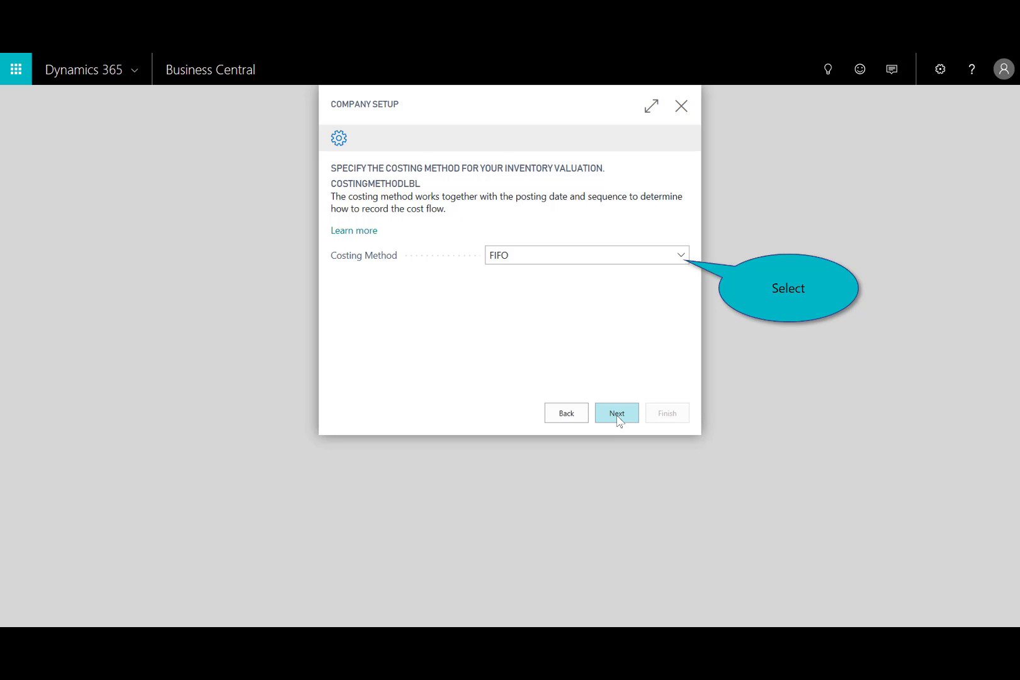
left_click(680, 257)
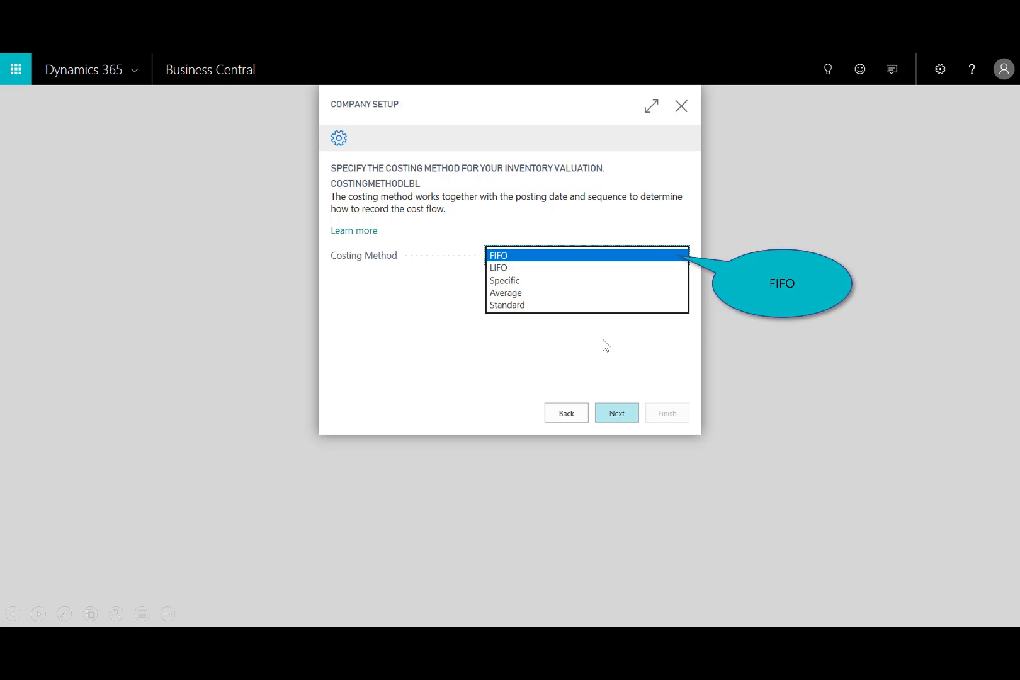
left_click(498, 263)
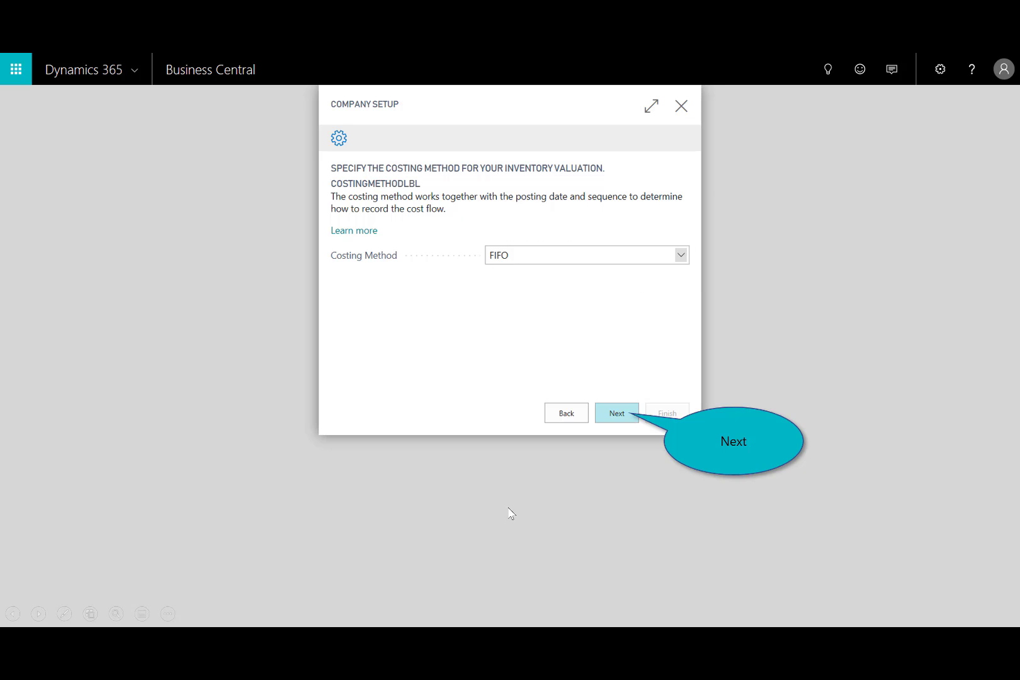
left_click(622, 419)
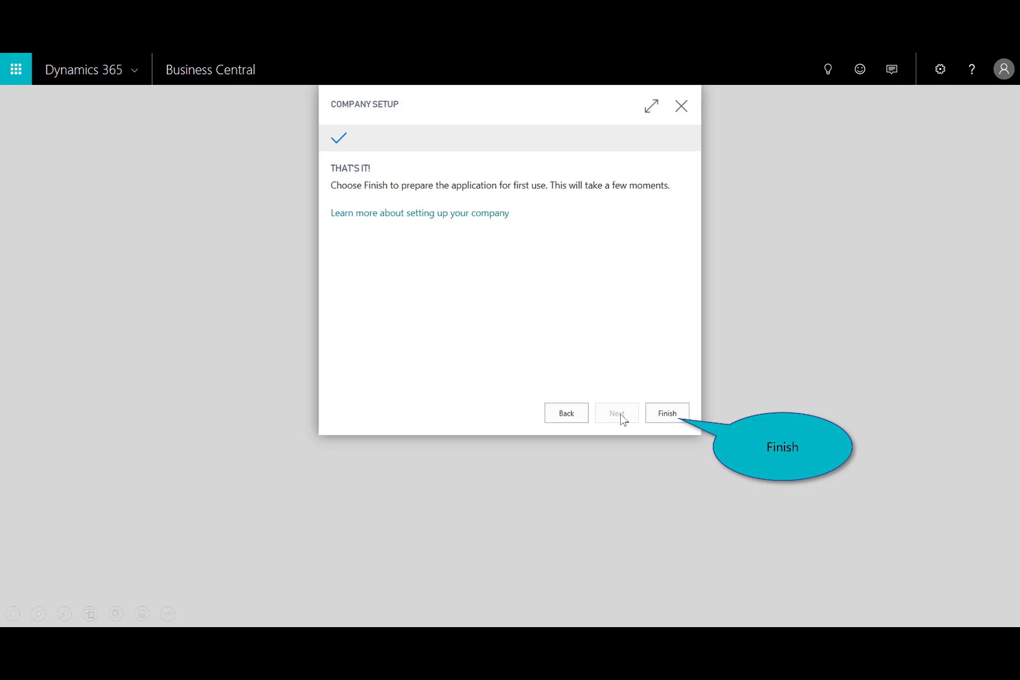
left_click(655, 418)
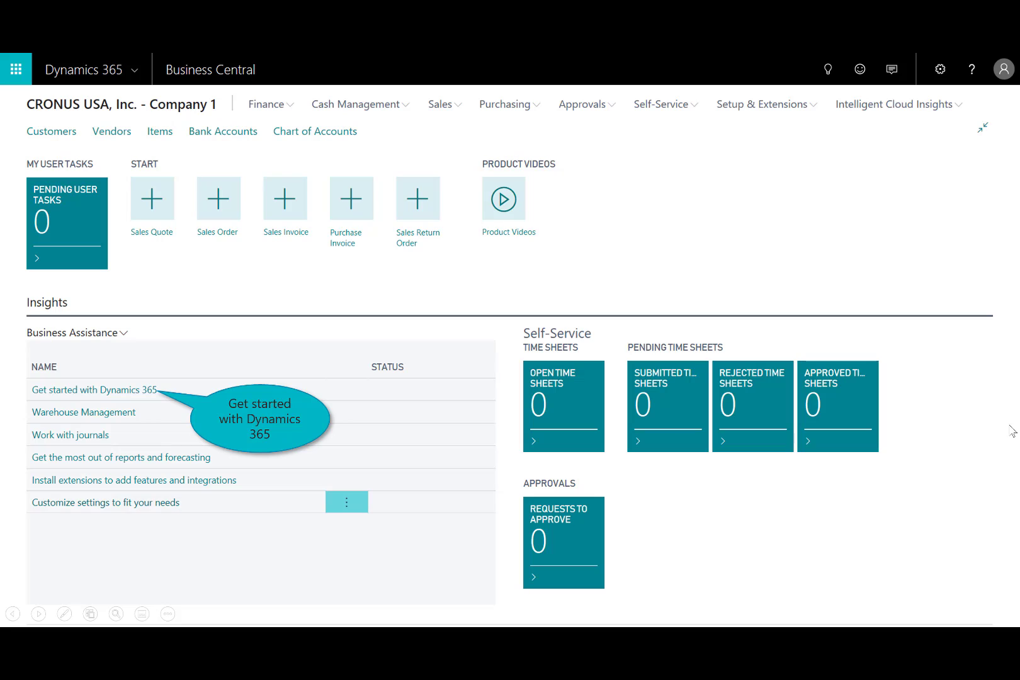
- Open the Get started with Dynamics 365 resources and view the Migrate Business Data video
left_click(99, 393)
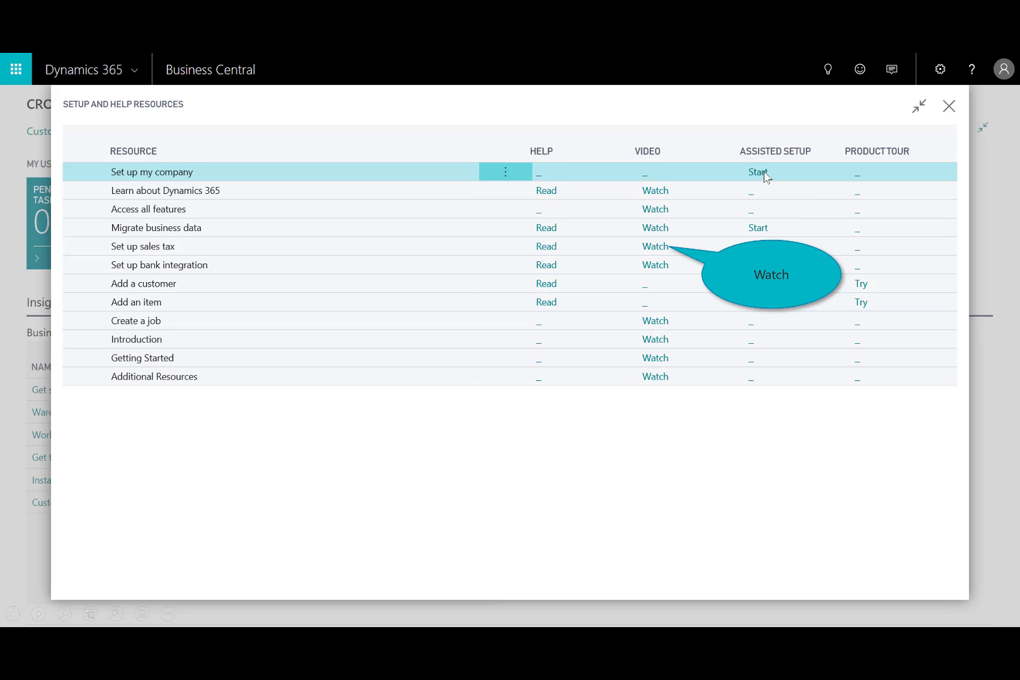
left_click(653, 250)
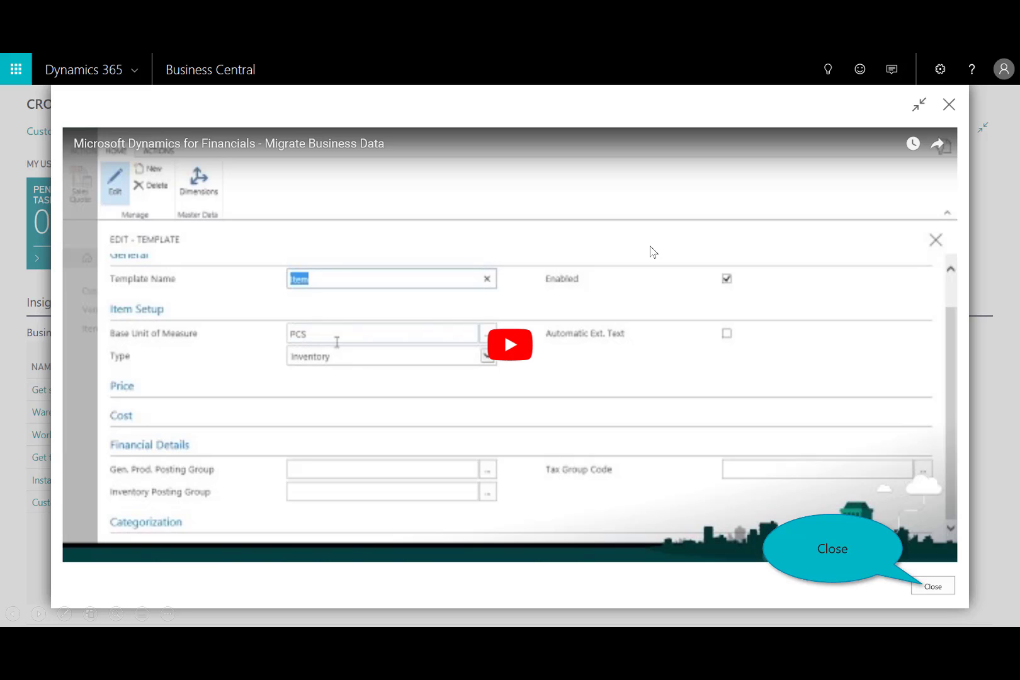
left_click(780, 334)
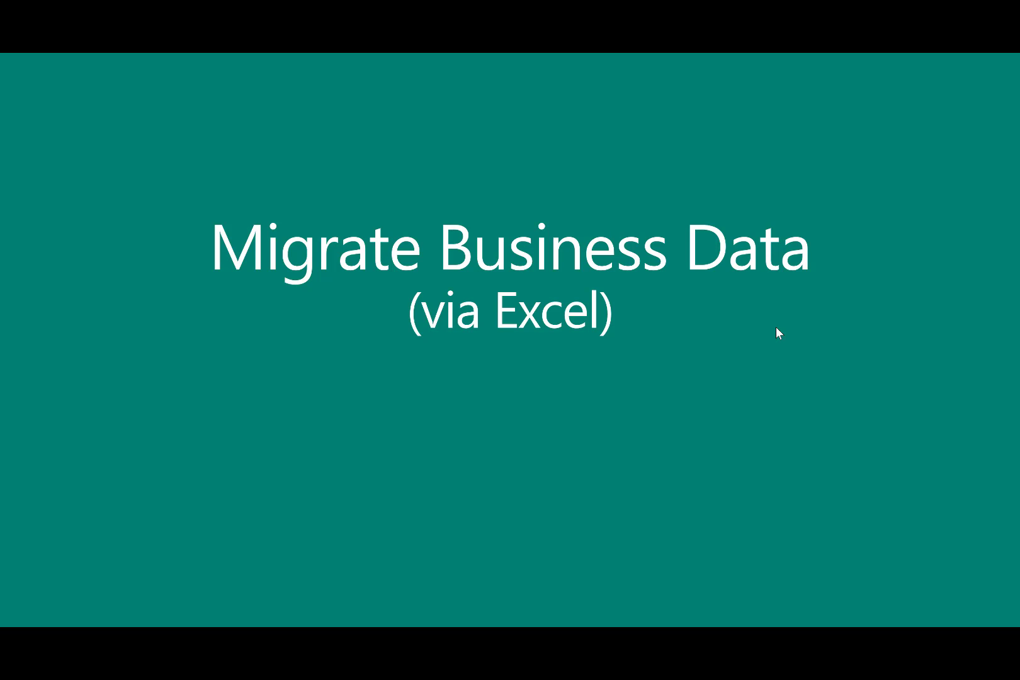
- Start the Migrate business data assisted setup, review the available data migrators and keep Import from Excel as the data source
left_click(579, 417)
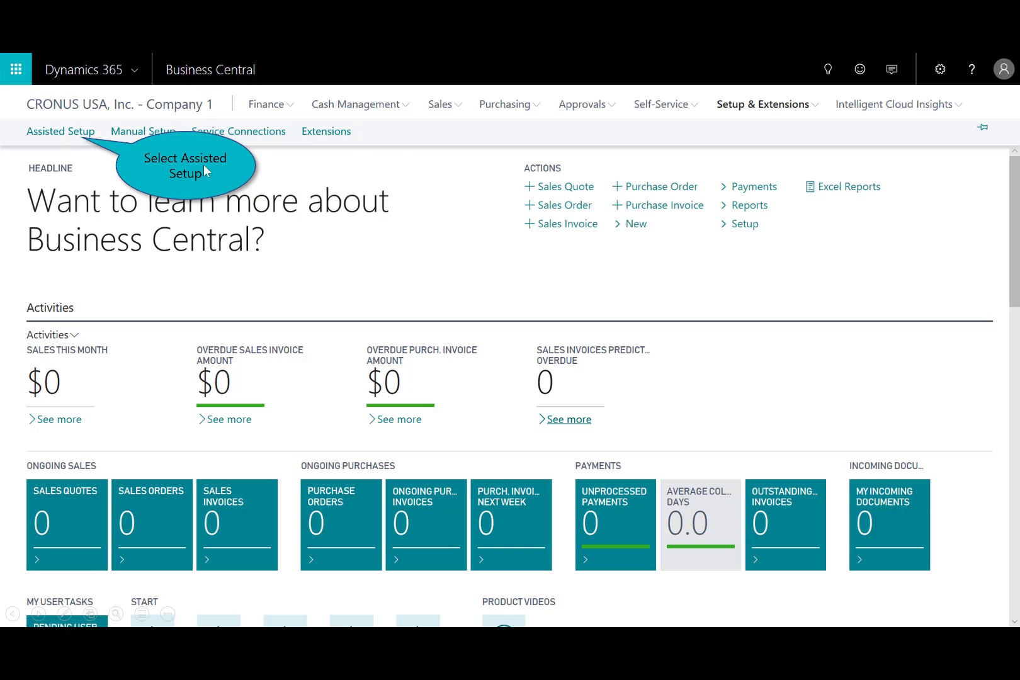
left_click(49, 135)
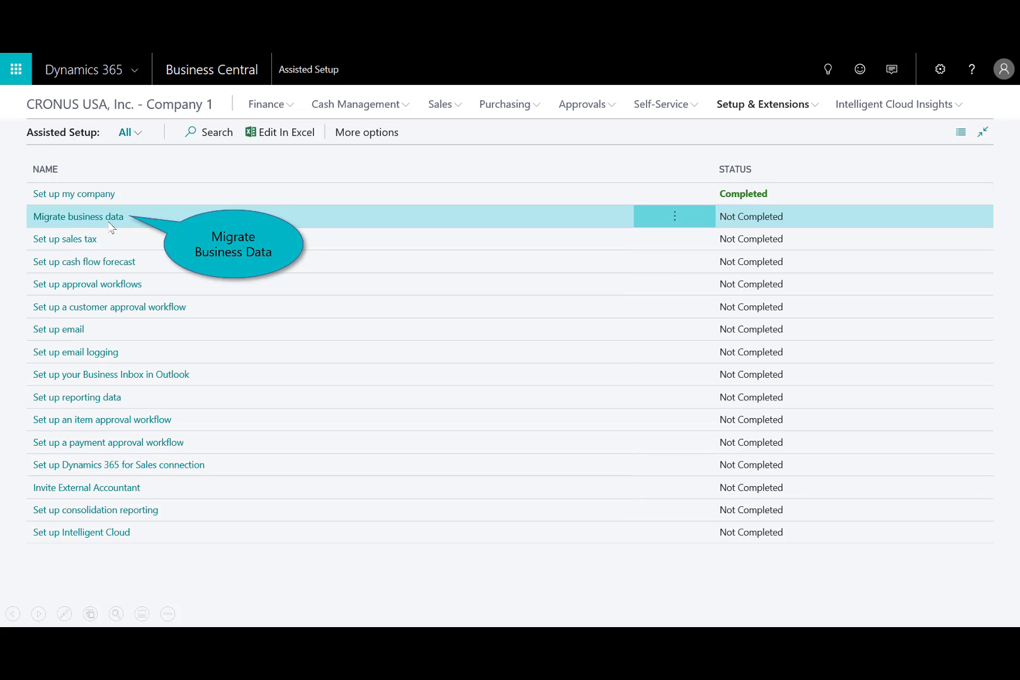
left_click(80, 216)
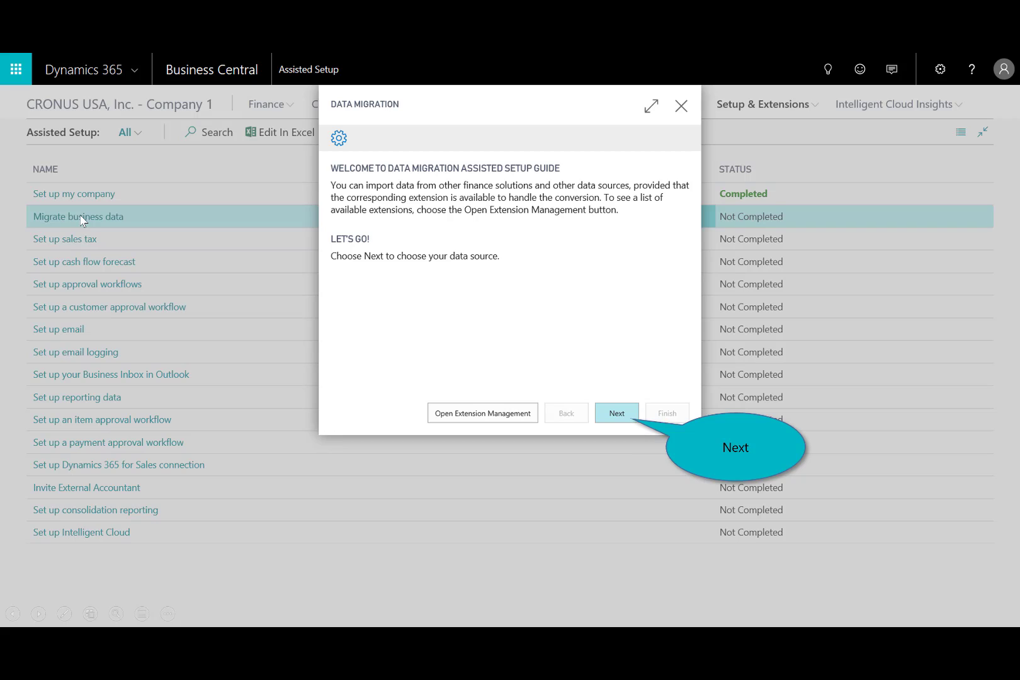
left_click(616, 415)
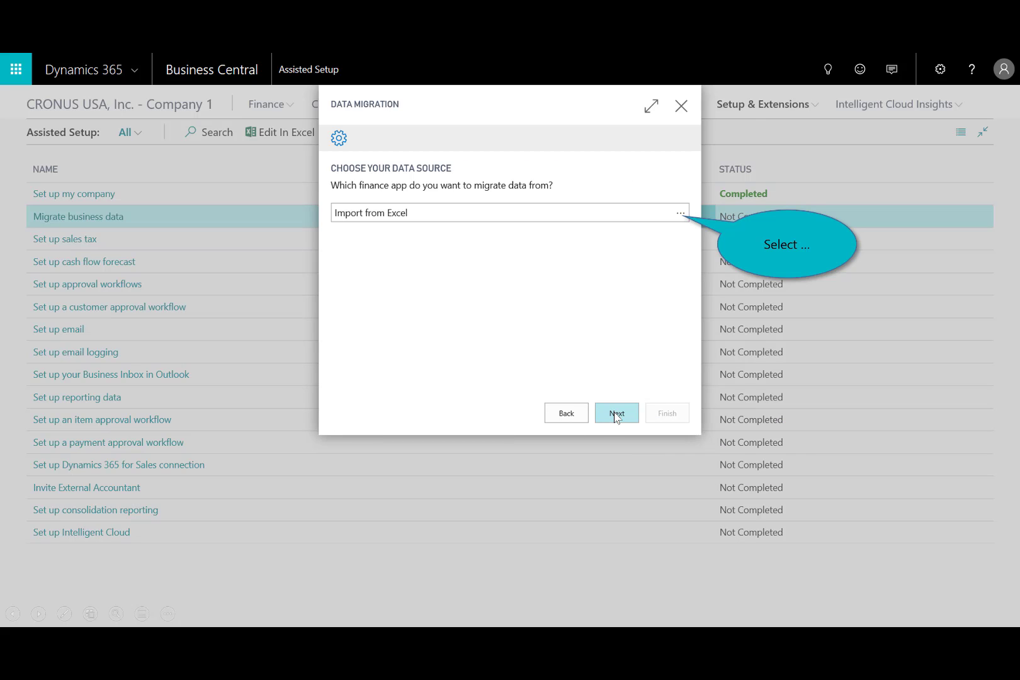
left_click(685, 217)
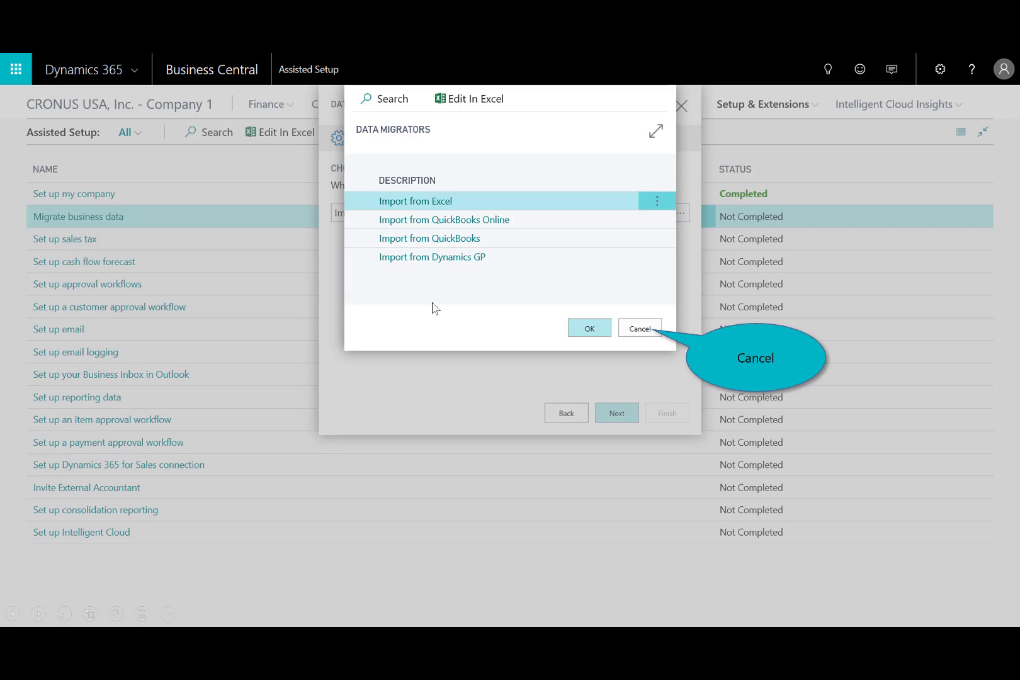
left_click(654, 331)
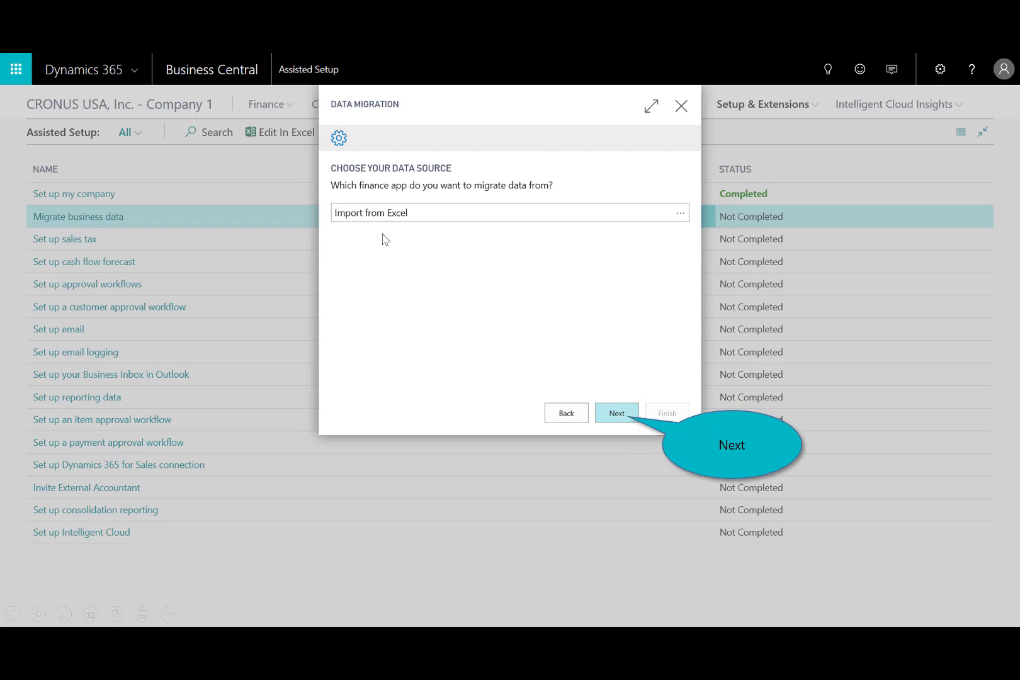
left_click(616, 416)
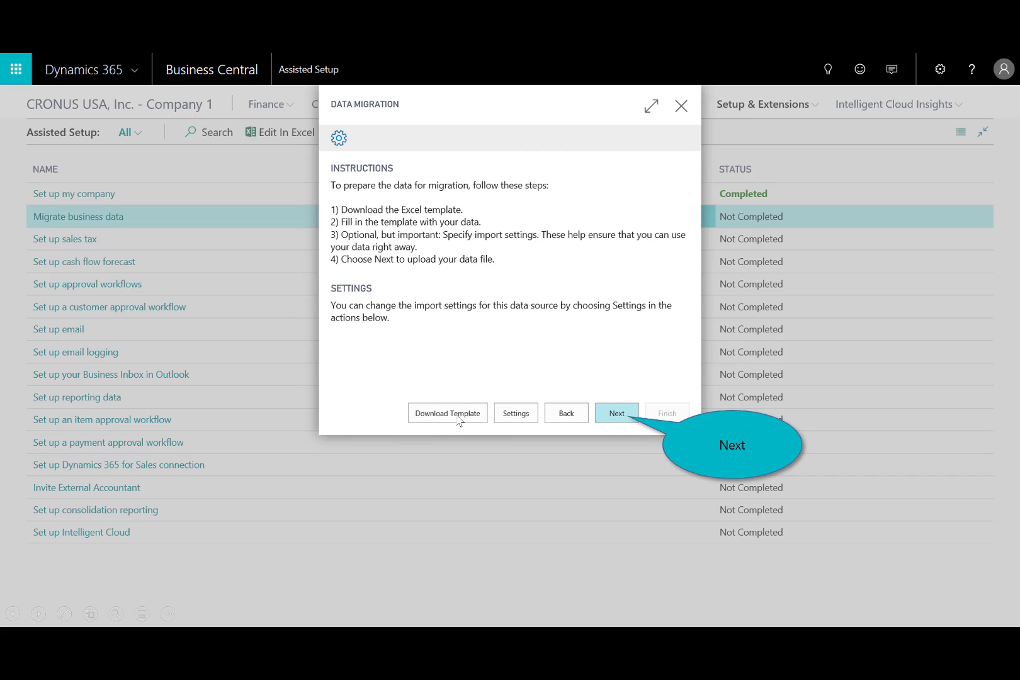
- Upload DataImport_Dynamics365_10-06_2018 MLB.xlsx from the Downloads folder as the Excel migration file
left_click(615, 421)
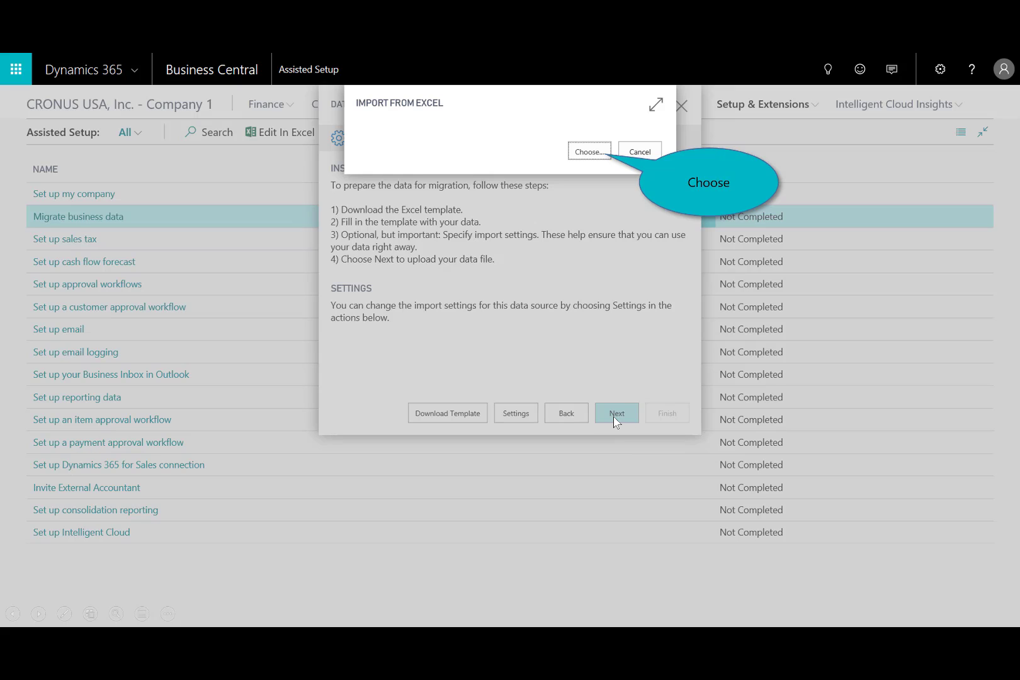
left_click(584, 153)
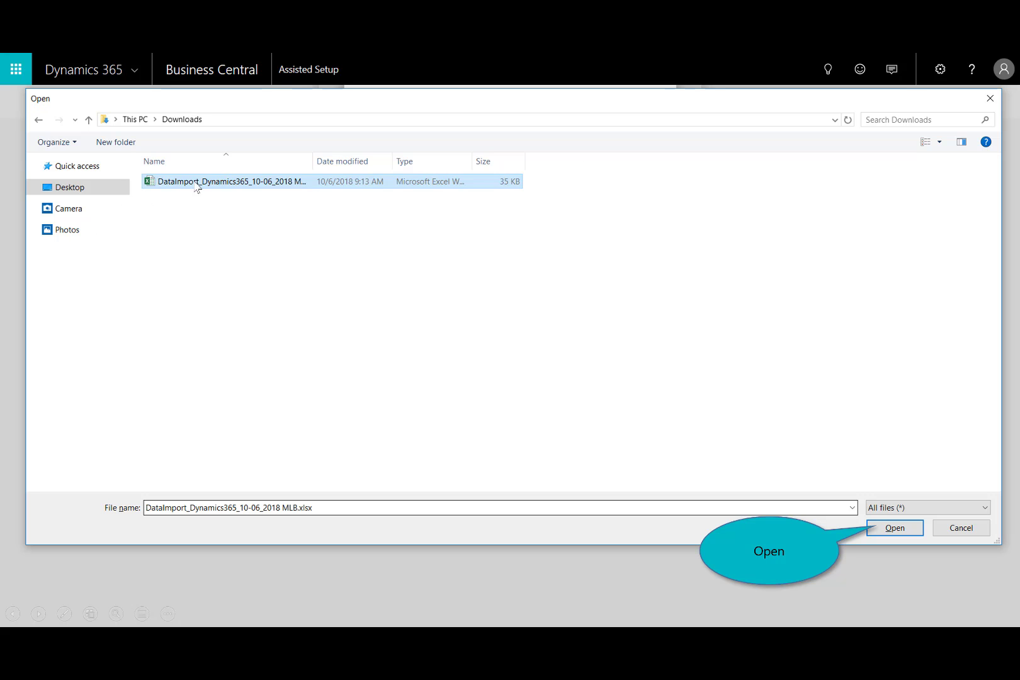
left_click(894, 528)
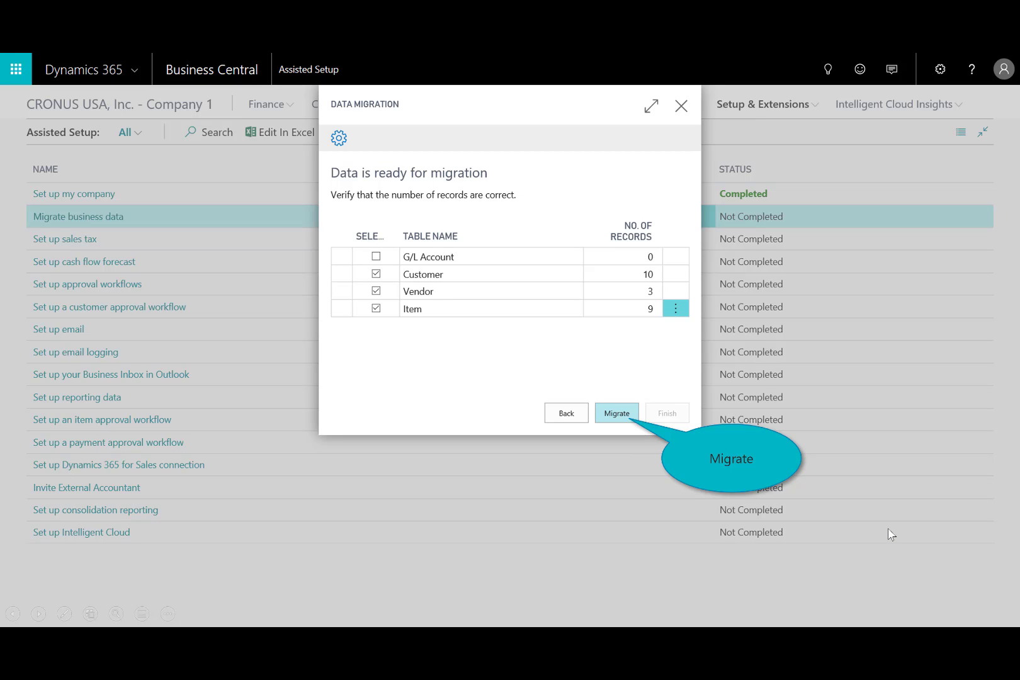
- Migrate the selected Customer, Vendor and Item tables and finish the Data Migration guide
left_click(617, 415)
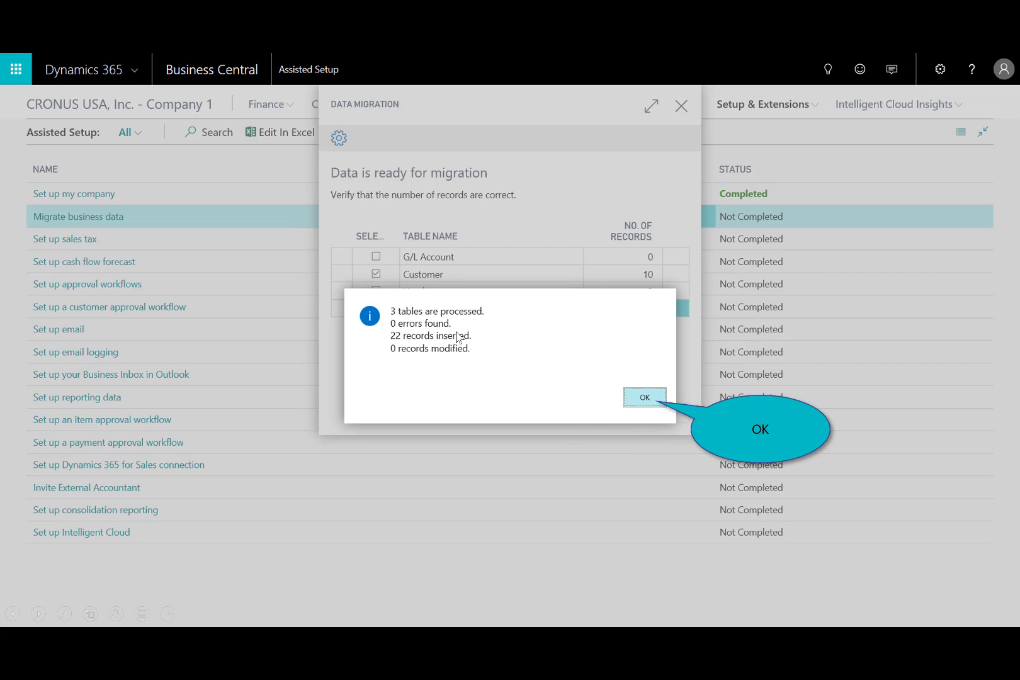
left_click(644, 401)
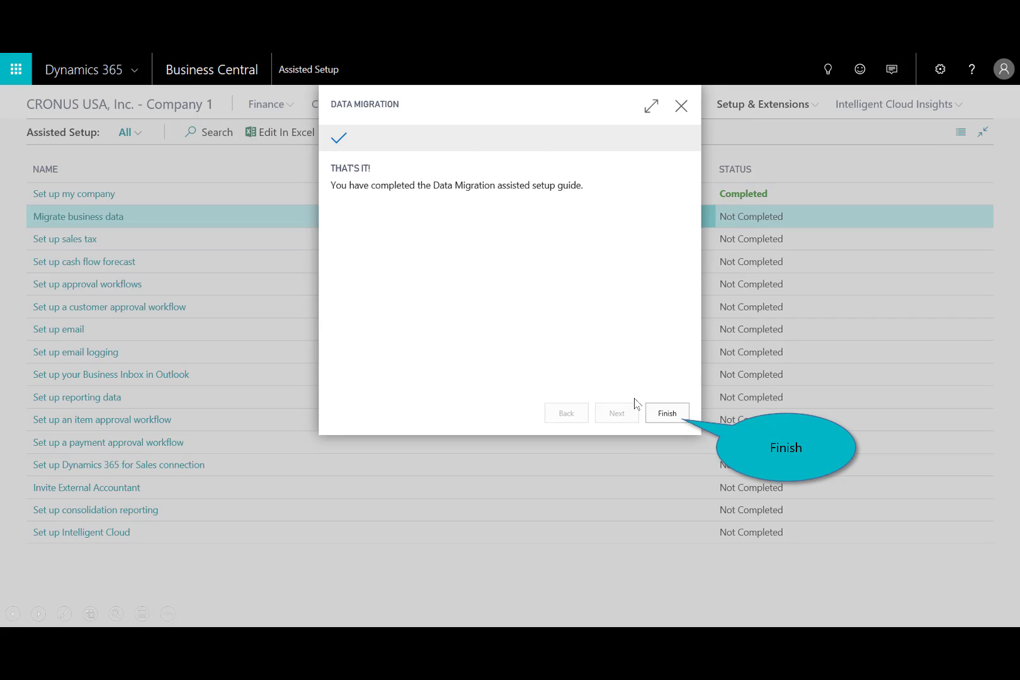
left_click(668, 416)
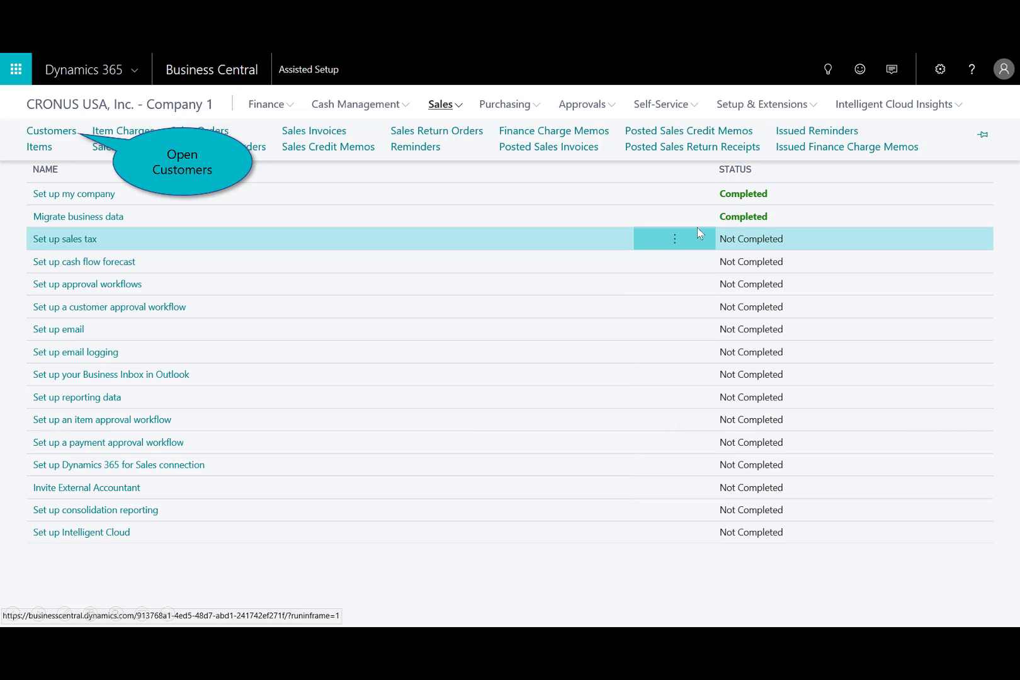
- Review the imported records in the Customers and Items lists
left_click(50, 131)
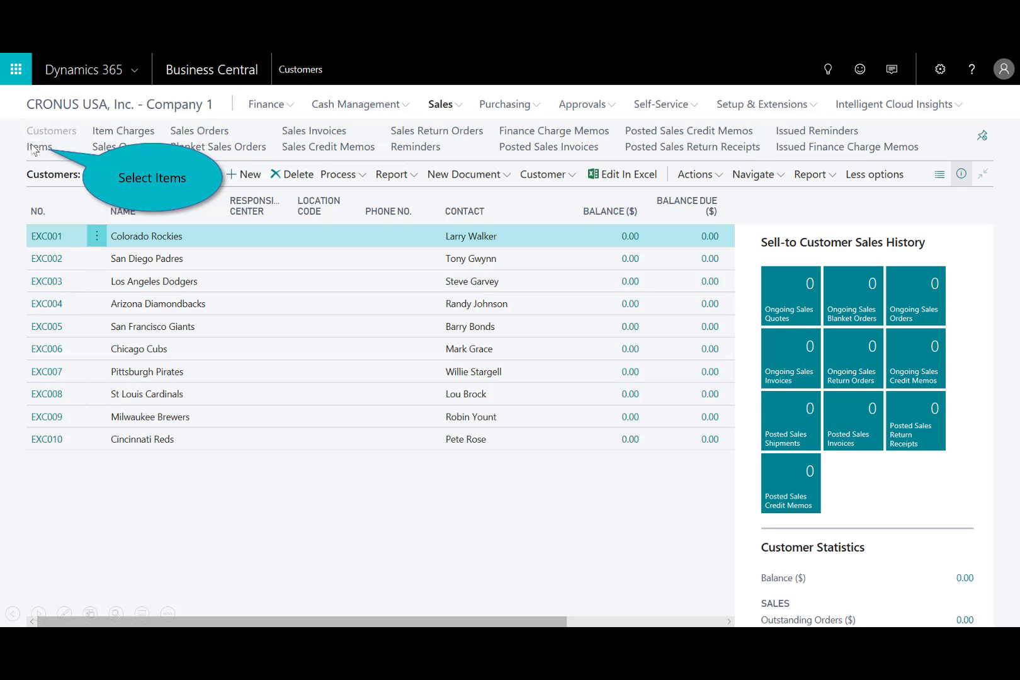
left_click(36, 148)
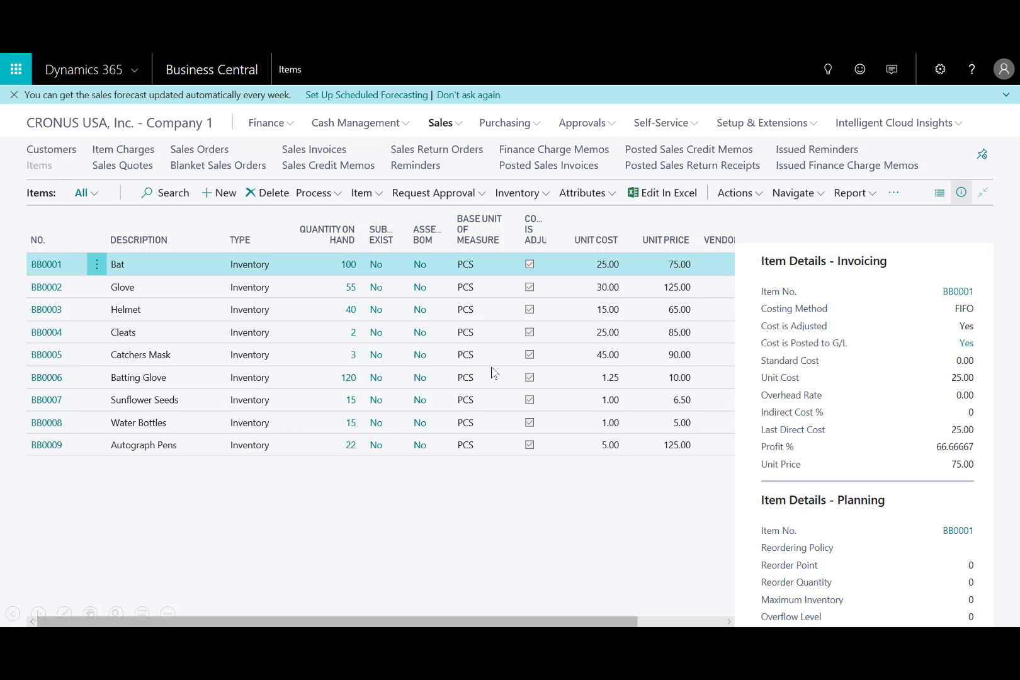